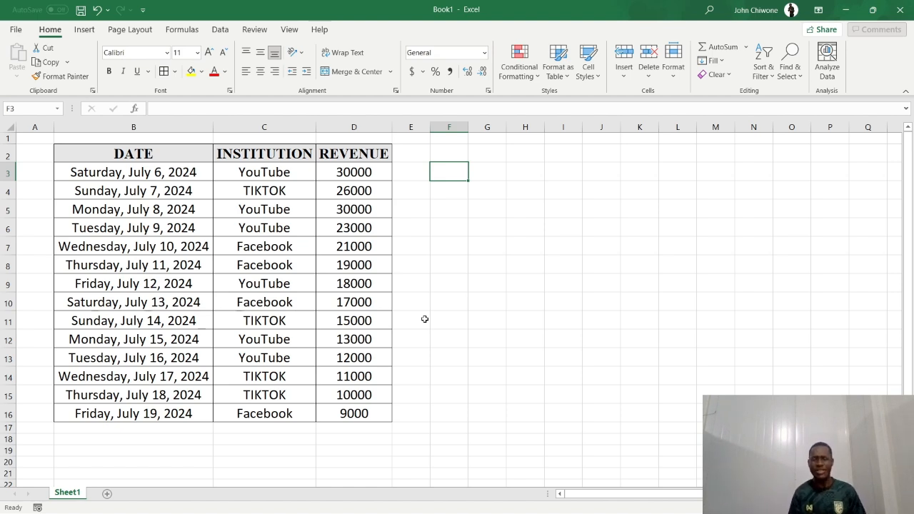
Step: Turn on filtering for the revenue table and show only the TIKTOK rows in the INSTITUTION column
click(313, 254)
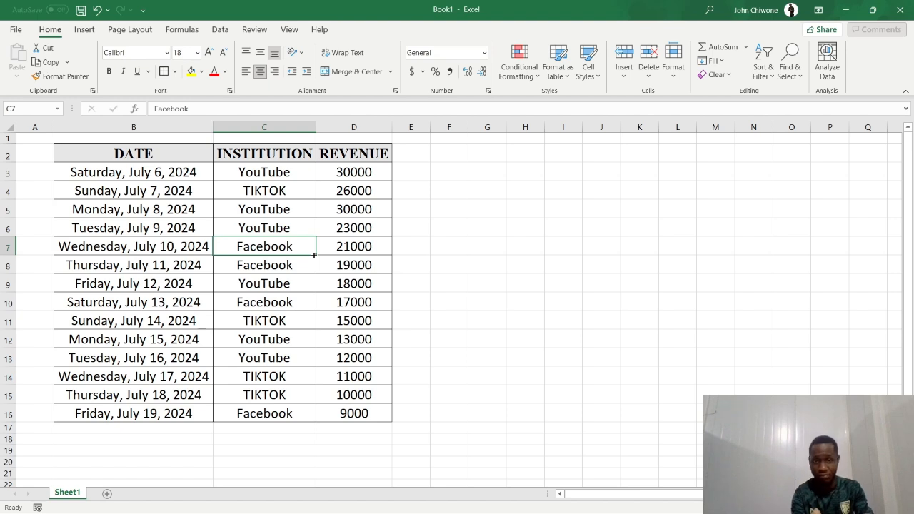
key(alt)
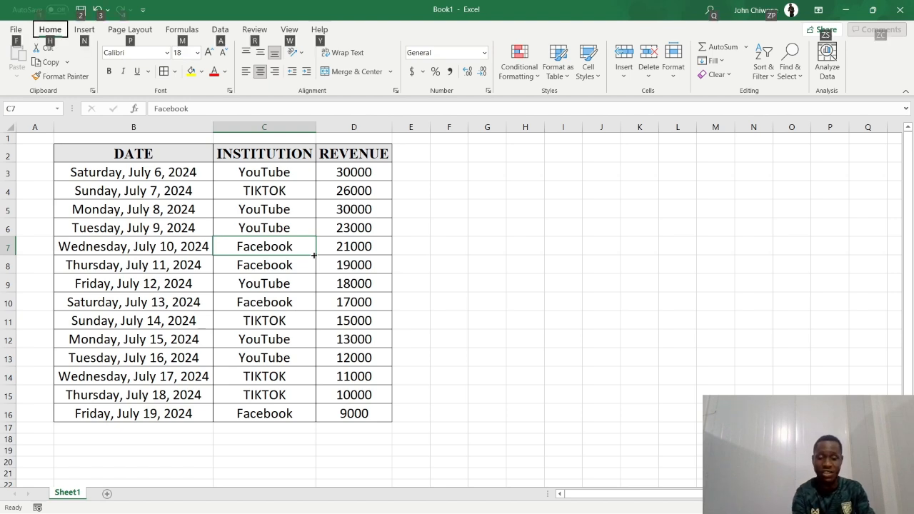
key(a)
key(t)
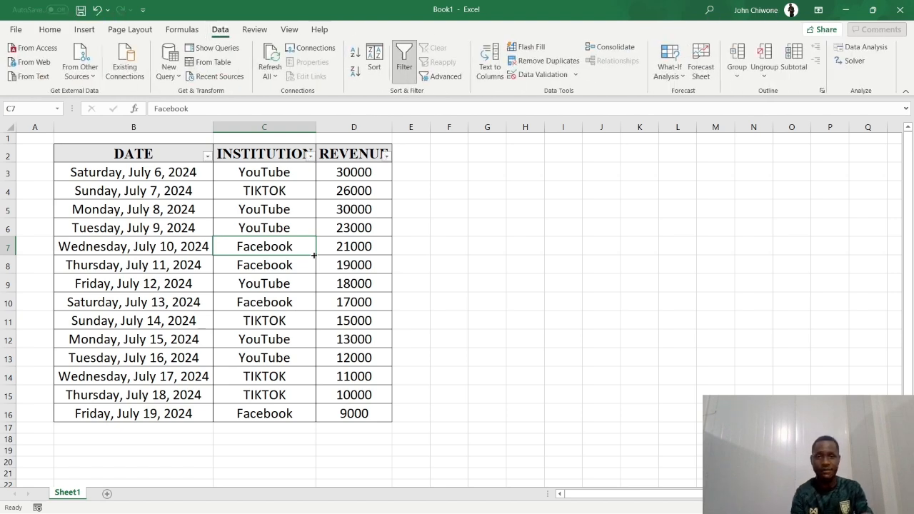
click(309, 155)
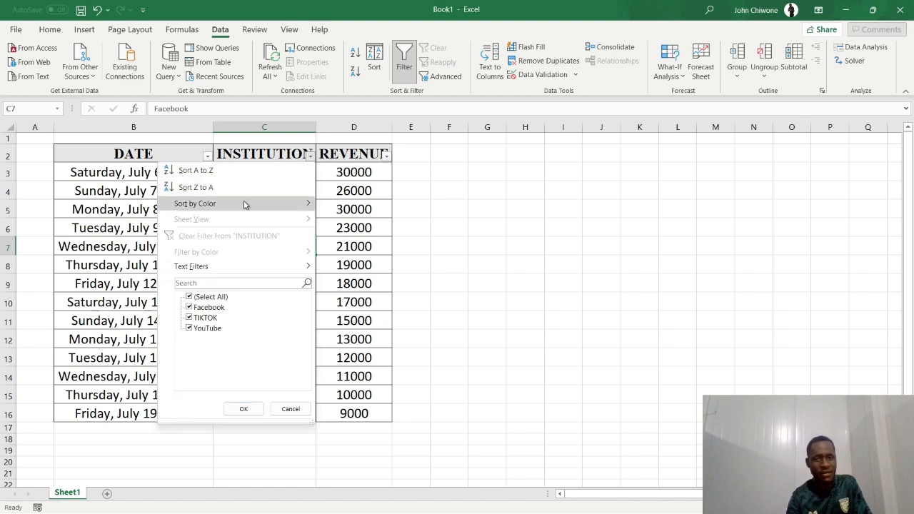
click(195, 297)
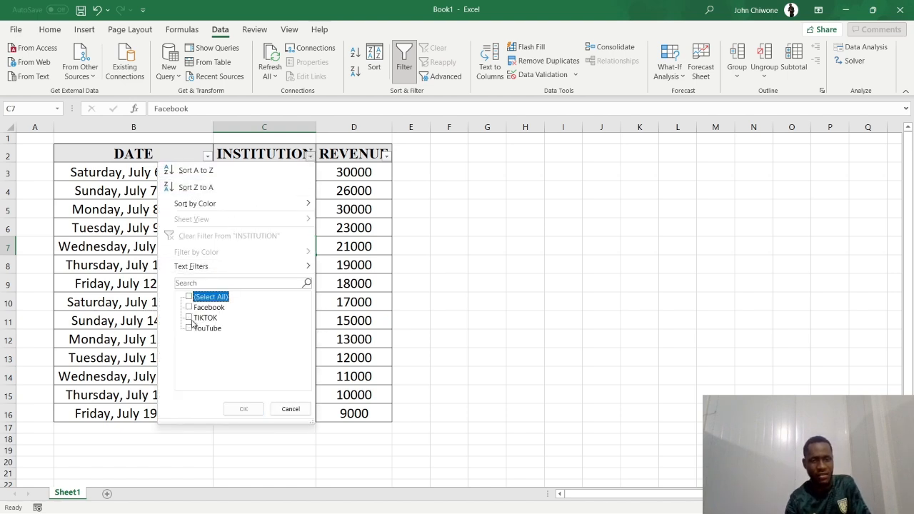
click(195, 318)
click(243, 410)
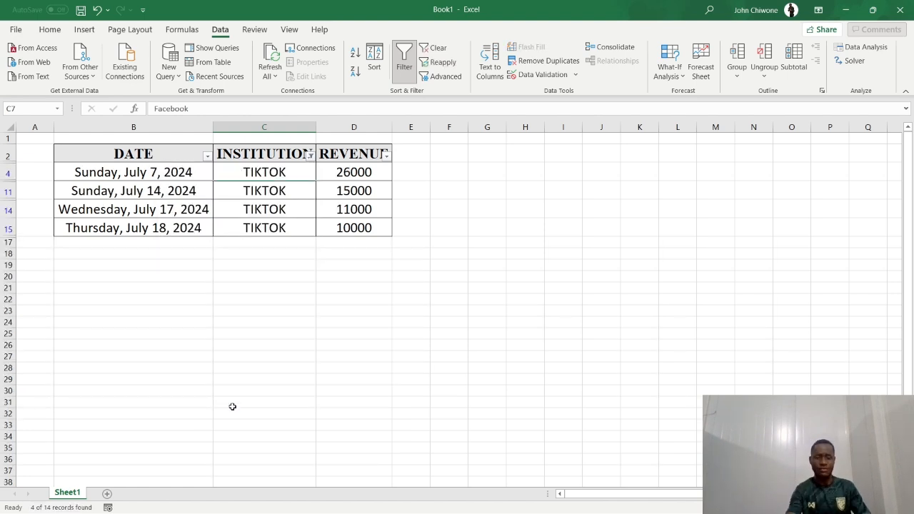
Step: Remove the filters from the revenue table so all its rows are shown again
alt+click(232, 407)
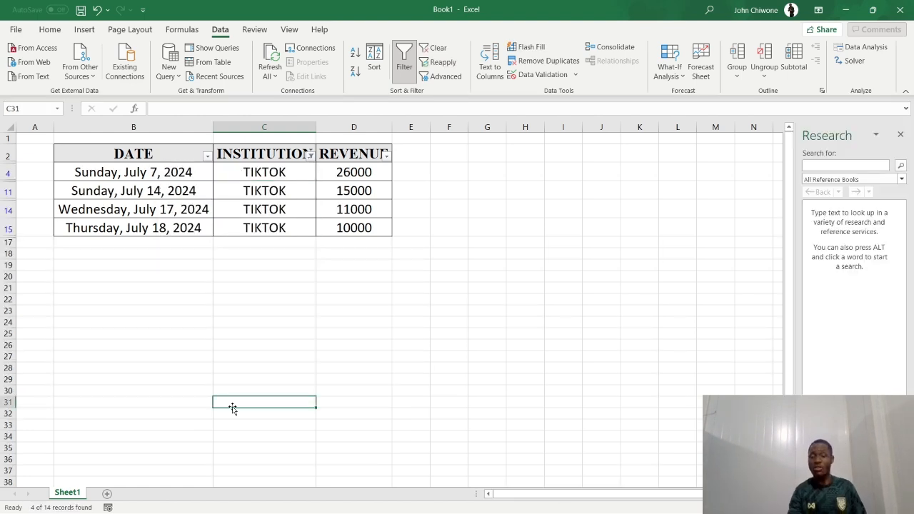
click(900, 136)
click(330, 194)
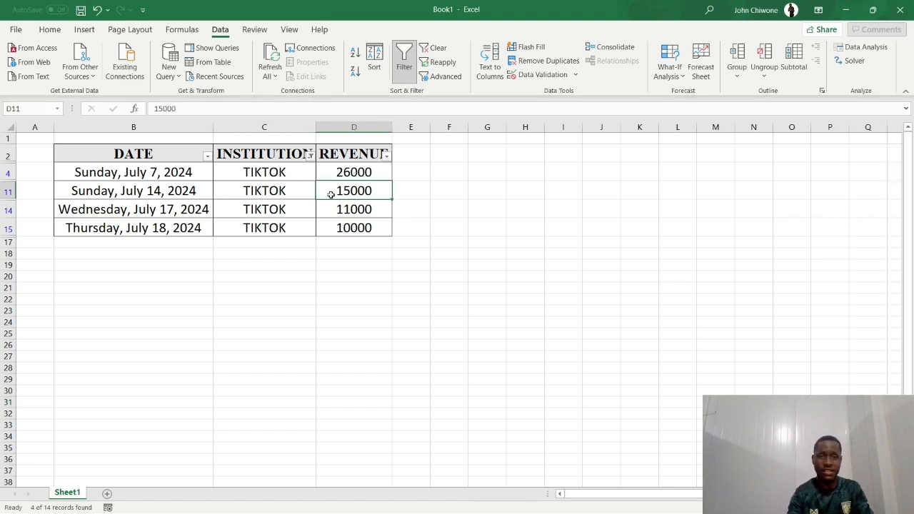
key(ctrl+shift+l)
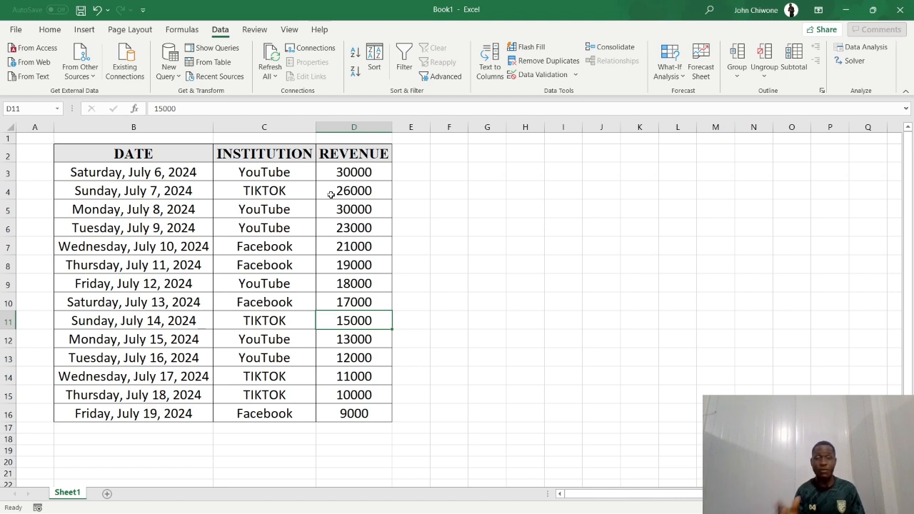
Step: Enter the label TIKTOK in cell F4
click(421, 171)
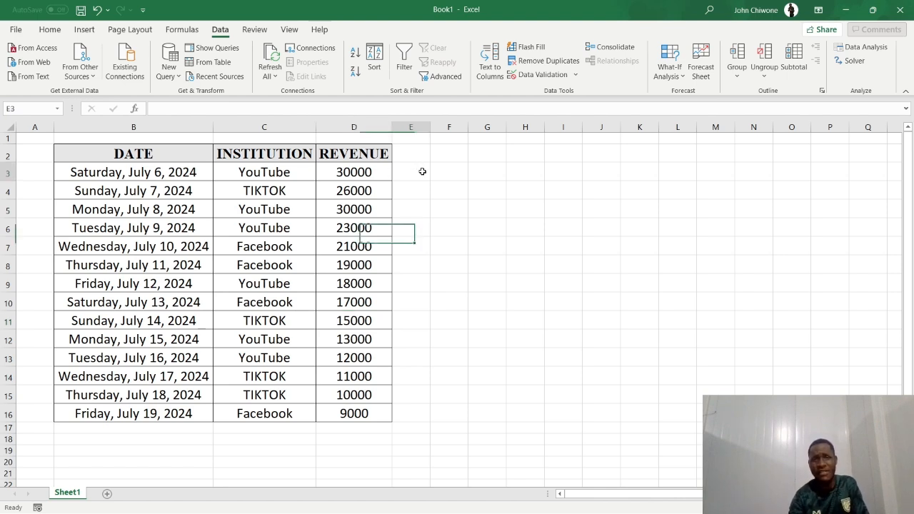
click(455, 174)
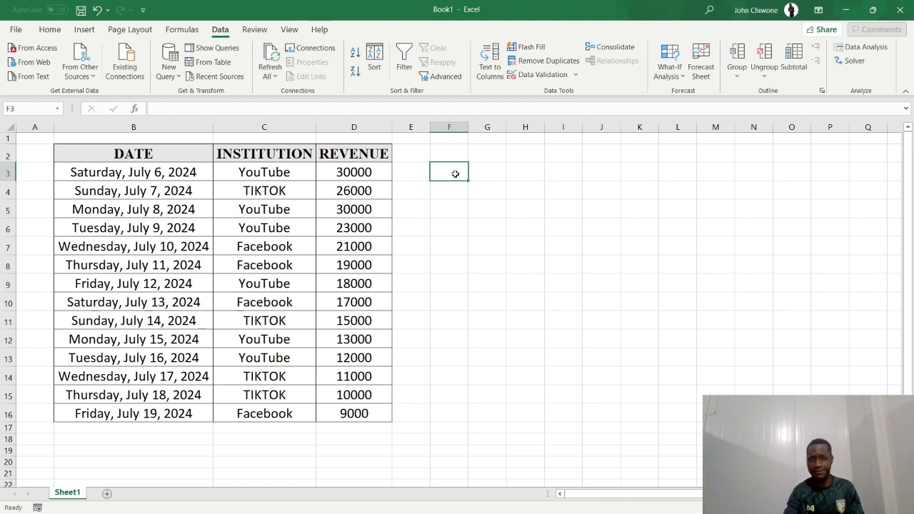
click(458, 193)
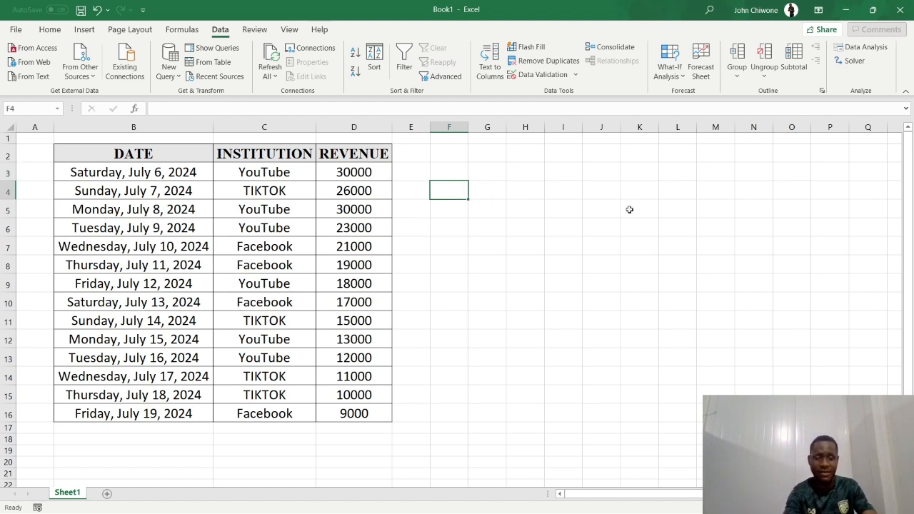
text(TIK)
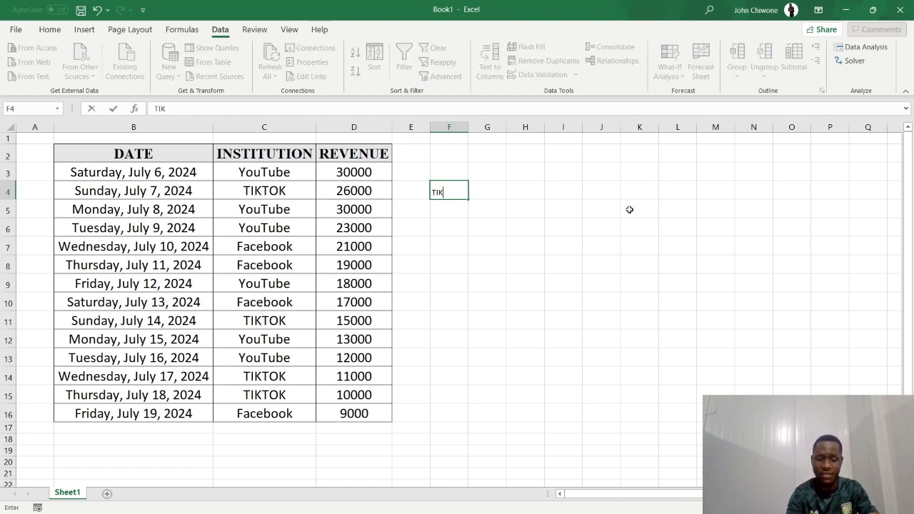
text(TOK)
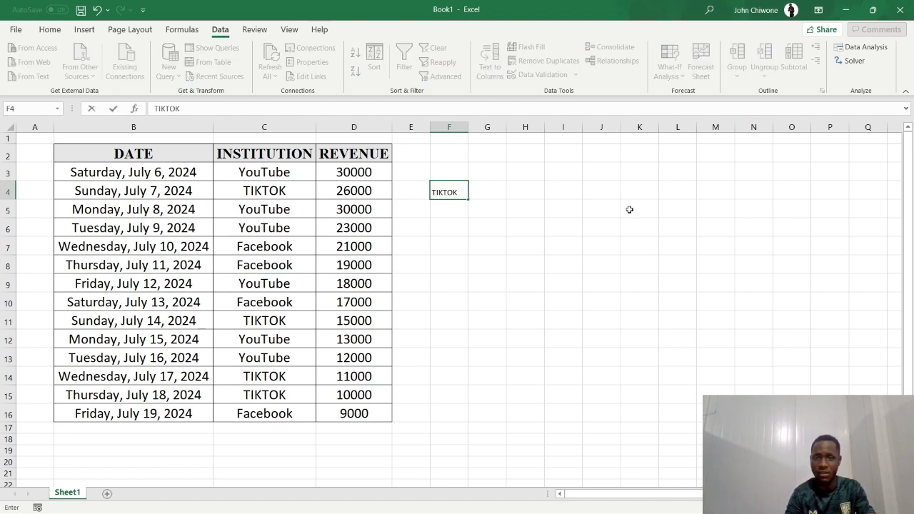
key(Tab)
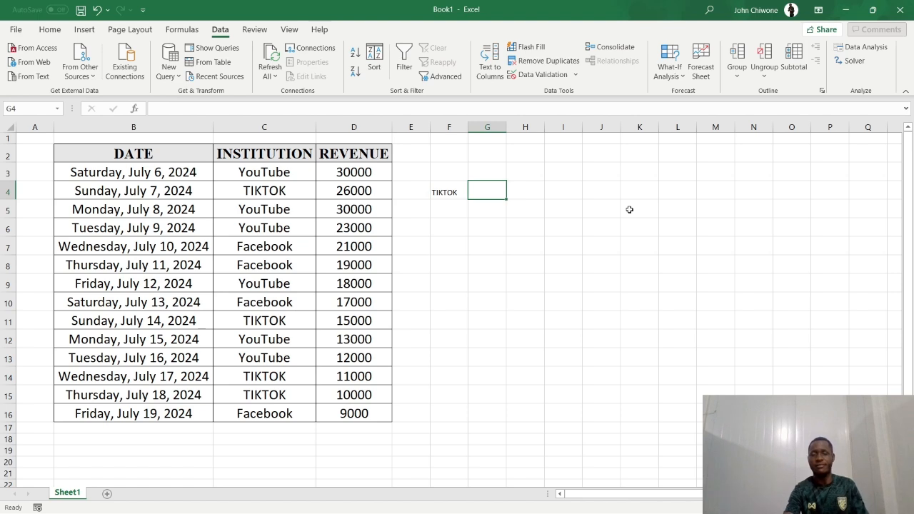
Step: Apply all borders to cells F4:G4
key(Left)
key(shift+Right)
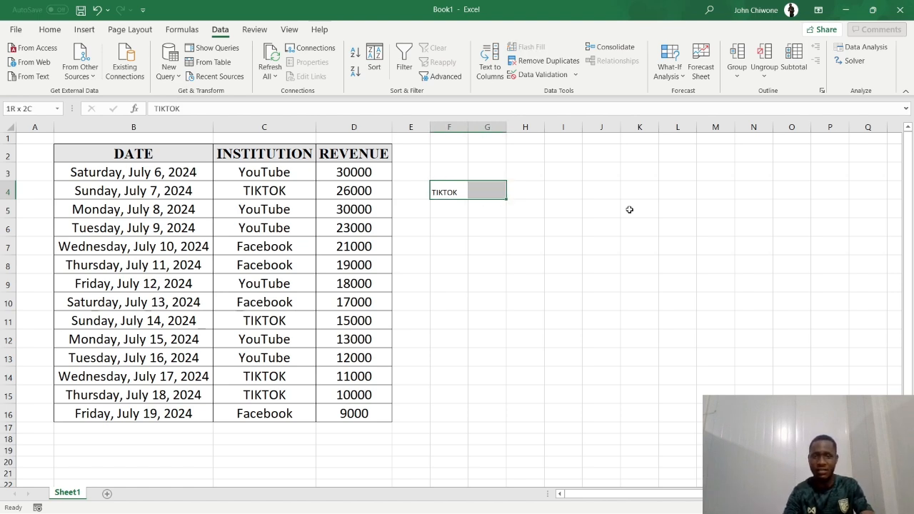
click(50, 29)
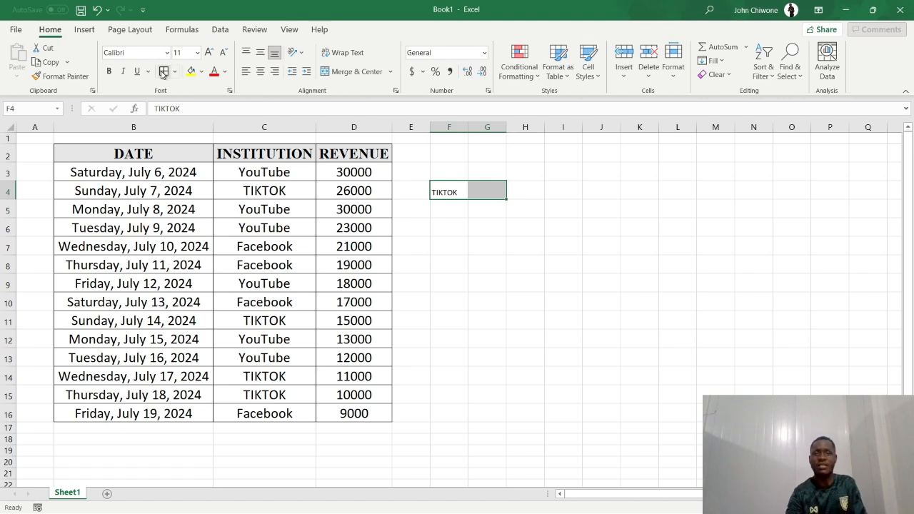
click(164, 72)
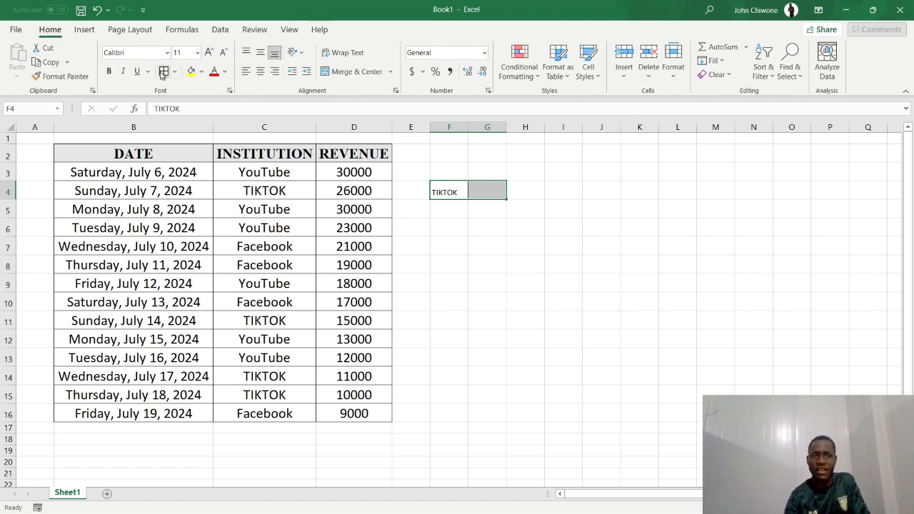
click(491, 208)
click(490, 192)
click(525, 238)
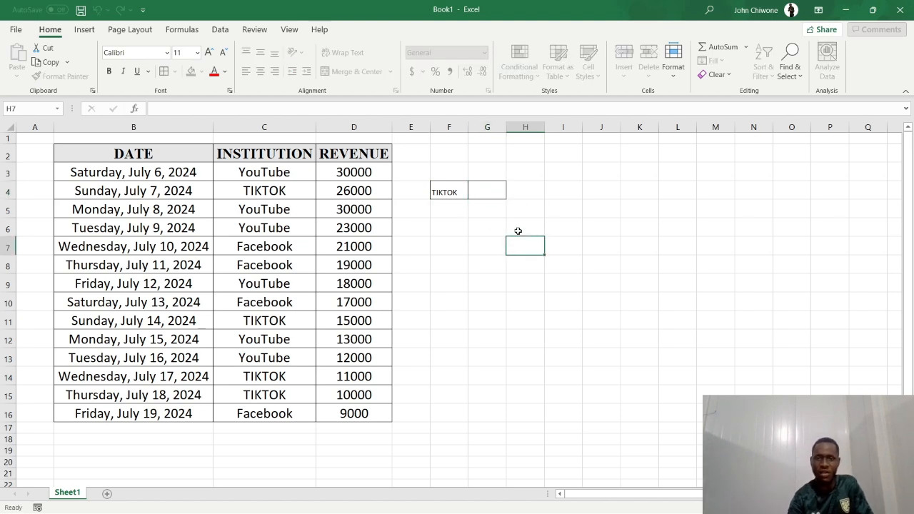
Step: Start a SUMIFS formula in cell G4 with the revenue cells D3:D16 as the sum range
drag(525, 239, 481, 188)
click(481, 188)
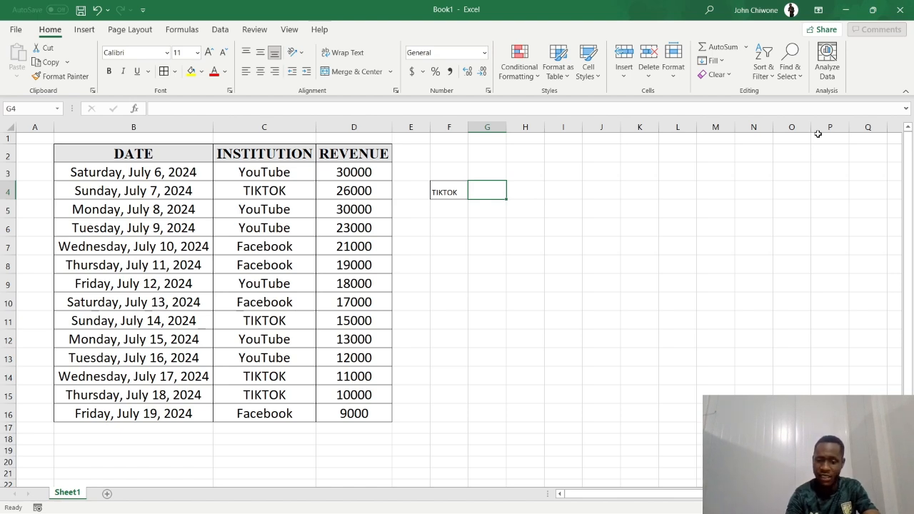
text(=SU)
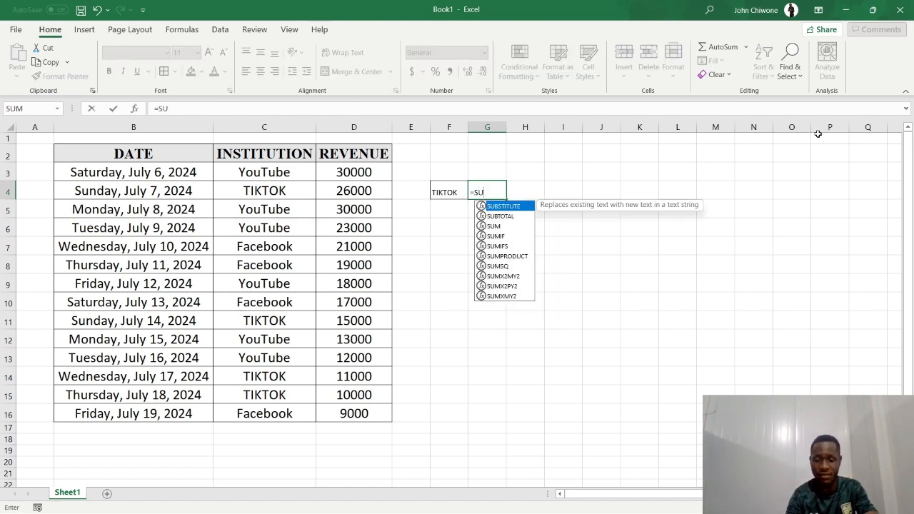
text(M)
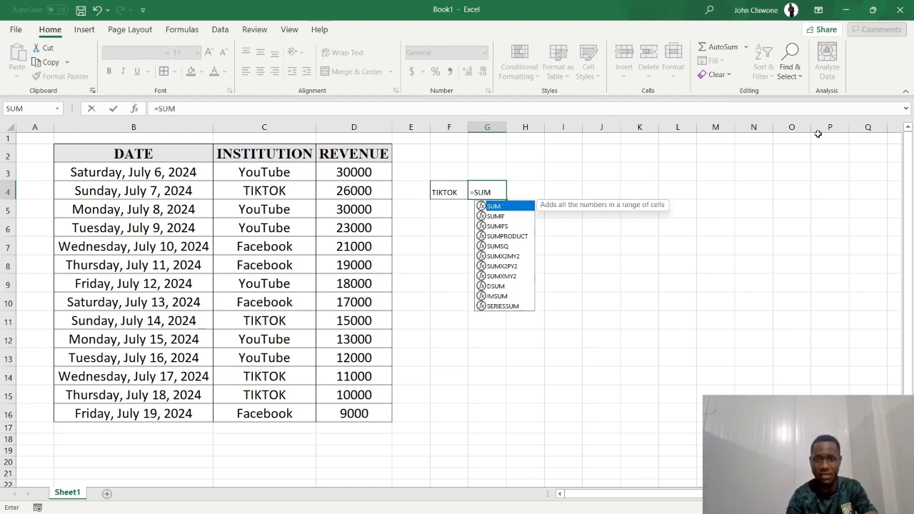
click(505, 227)
double_click(506, 227)
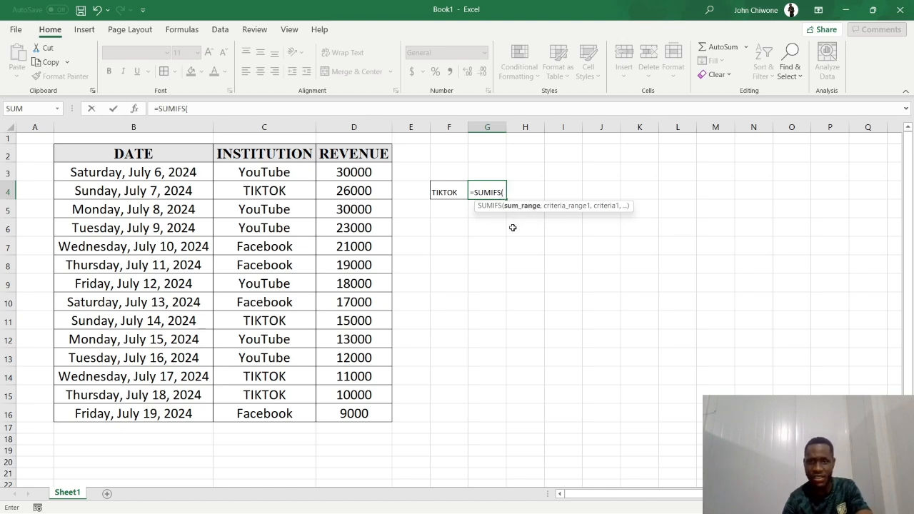
click(348, 173)
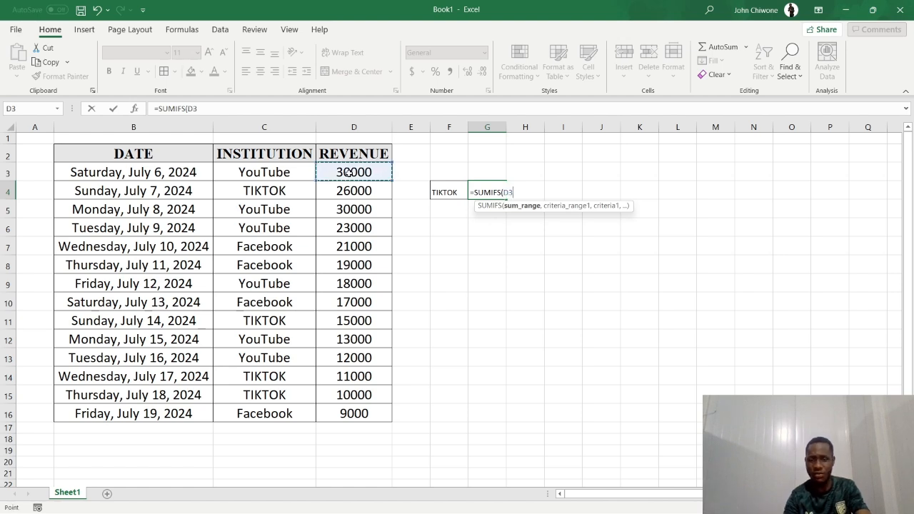
key(ctrl+shift+Down)
text(,)
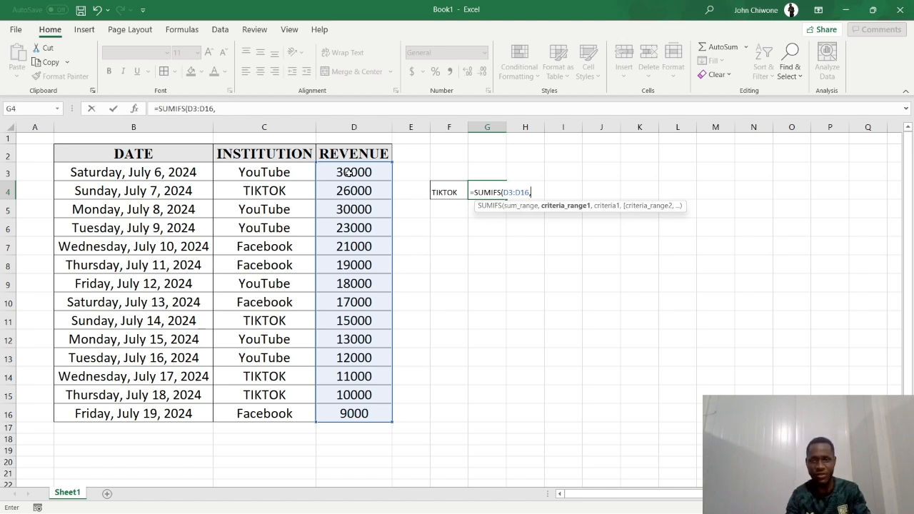
Step: Complete the SUMIFS formula in G4 with C3:C16 as the criteria range and C4 as the criterion
click(245, 172)
key(ctrl+shift+Down)
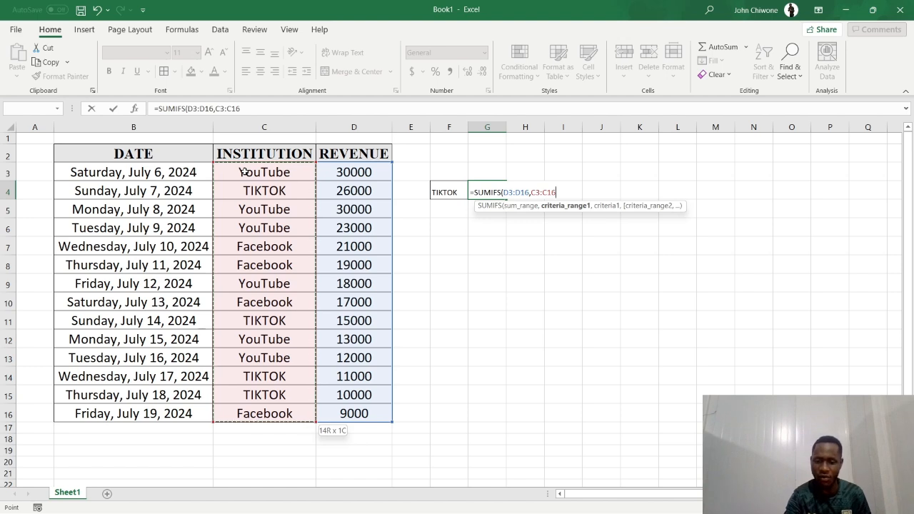
text(,)
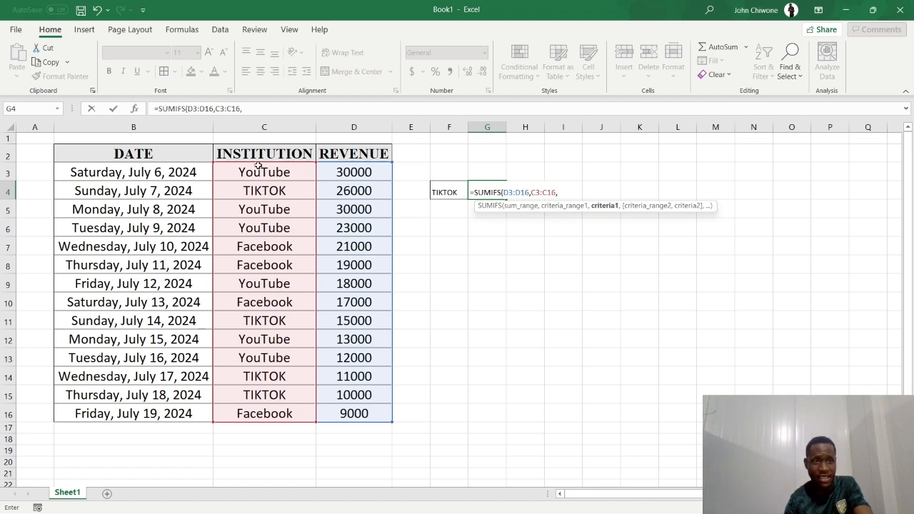
click(264, 191)
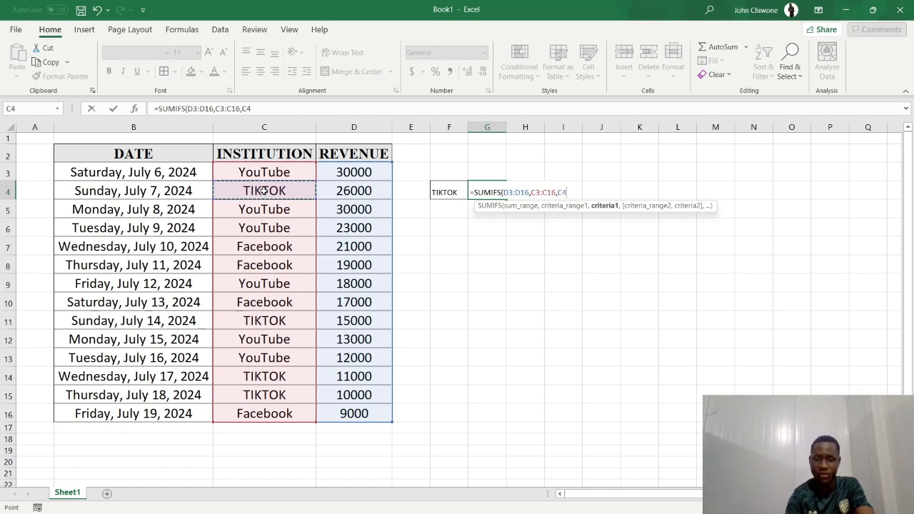
text())
key(Return)
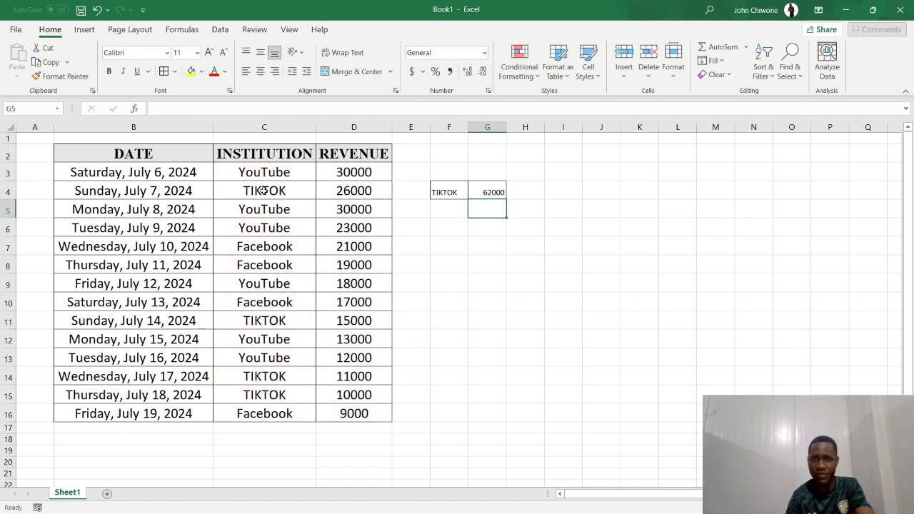
Step: Enter the label Facebook in cell F5, below the TIKTOK label
key(Up)
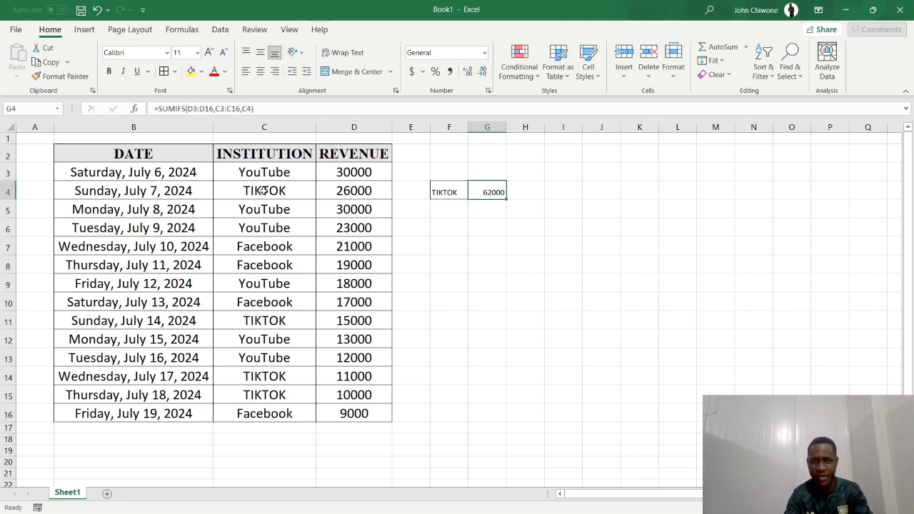
key(Left)
key(Down)
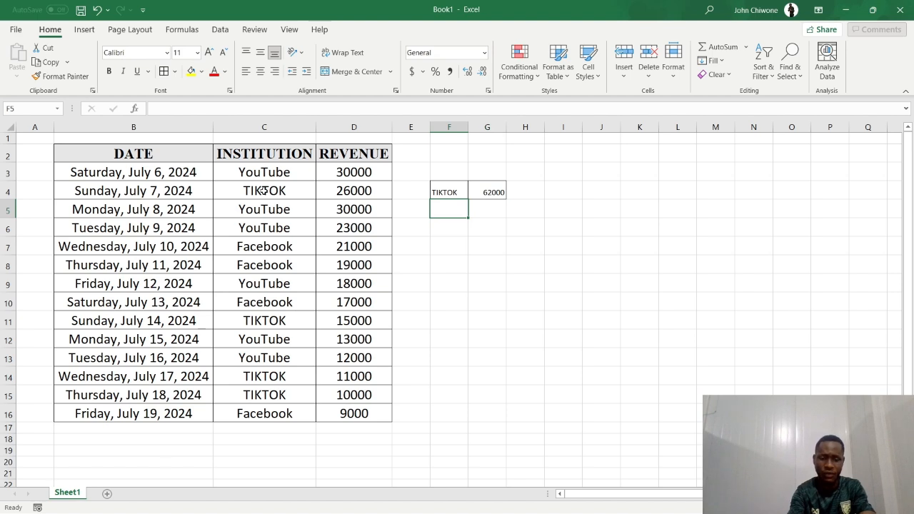
text(Face)
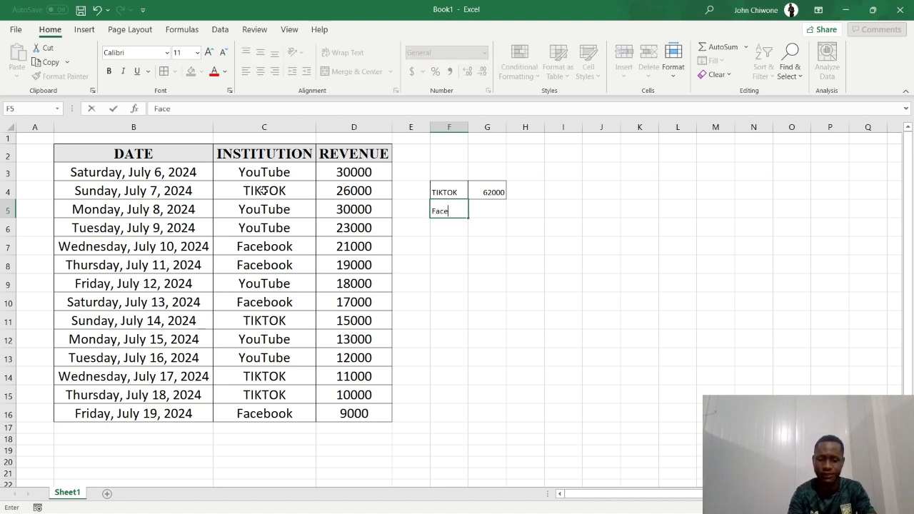
text(book)
key(Tab)
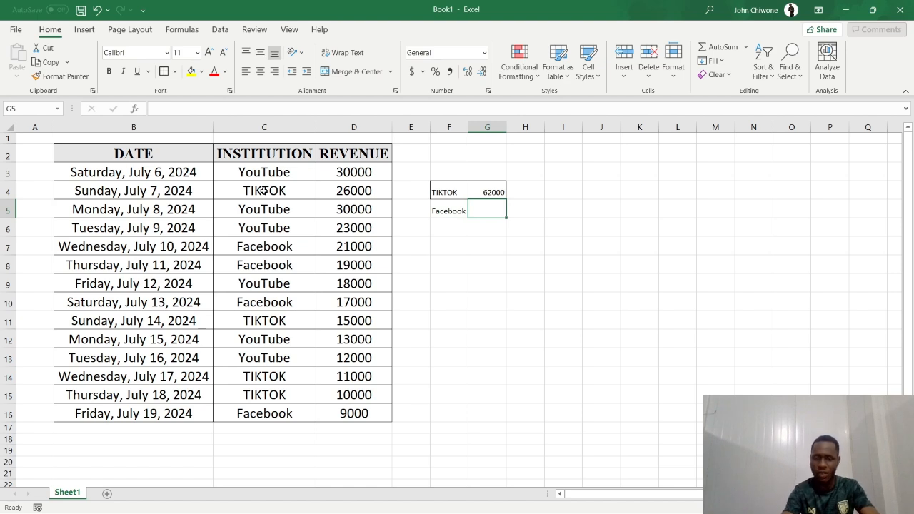
Step: Start a SUMIFS formula in cell G5 with the revenue cells D3:D16 as the sum range
text(=sum)
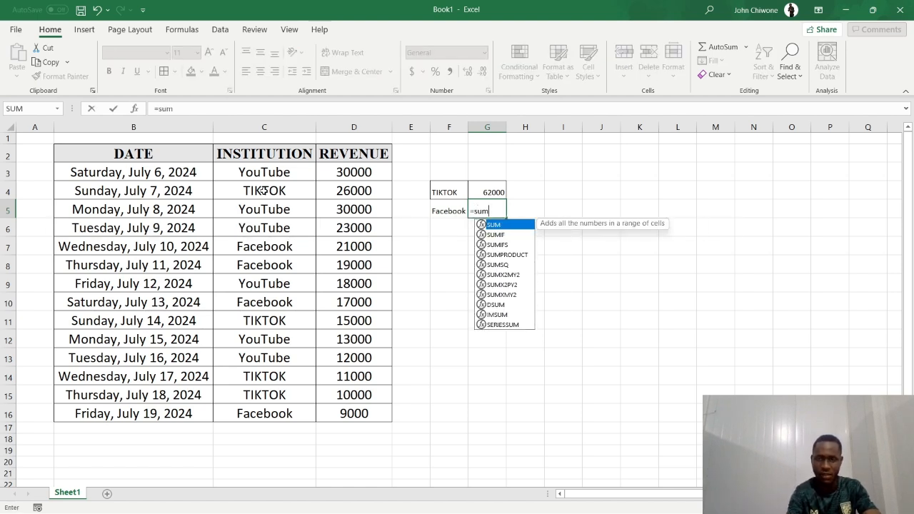
text(if)
key(Down)
key(Tab)
key(Left)
key(Left)
key(Left)
key(Up)
key(Up)
key(ctrl+shift+Down)
text(,)
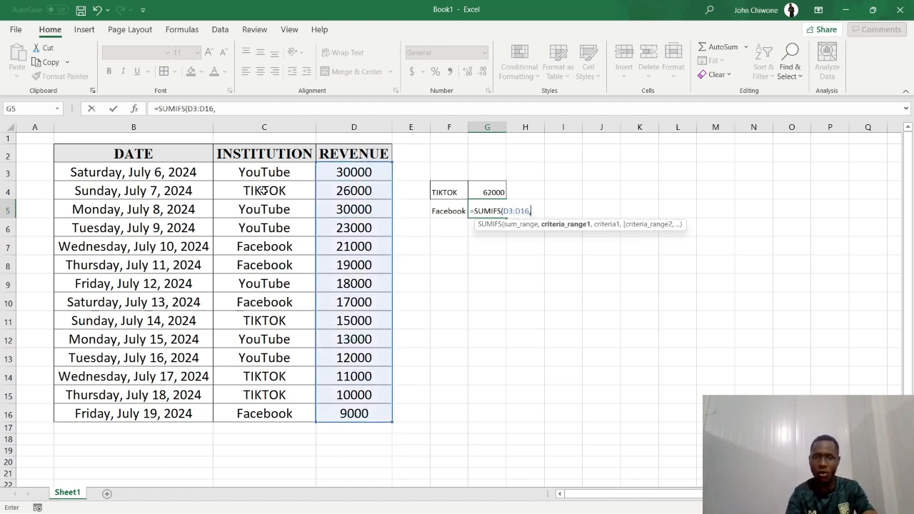
Step: Add the institution cells C3:C16 as the criteria range of the SUMIFS formula in G5
key(Left)
key(Left)
key(Left)
key(Left)
key(Up)
key(Up)
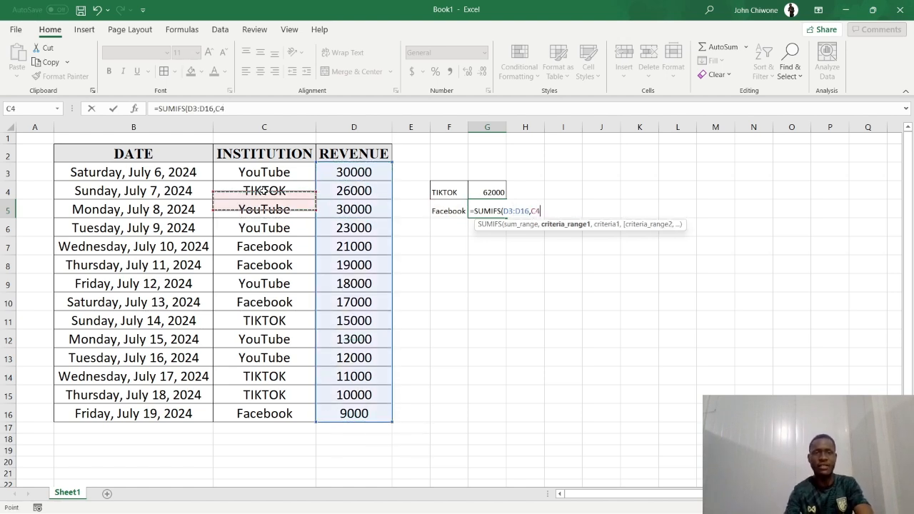
key(ctrl+shift+Down)
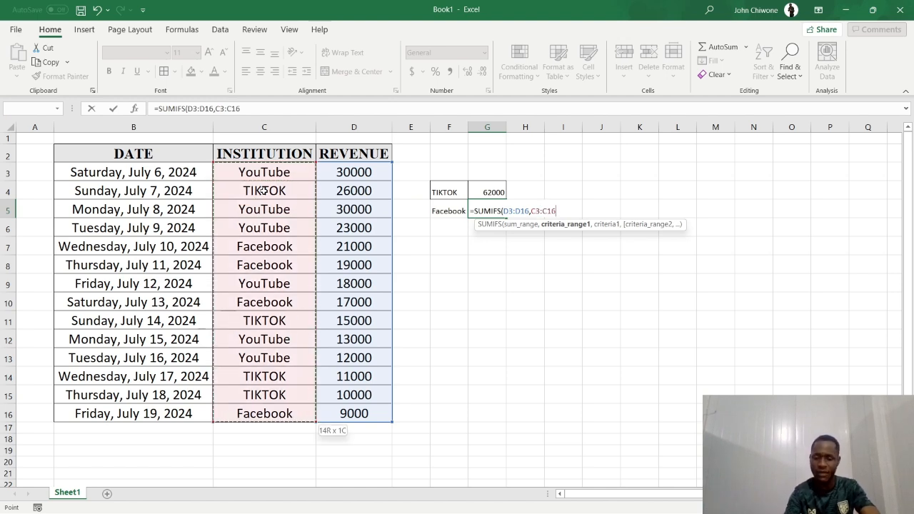
text(,)
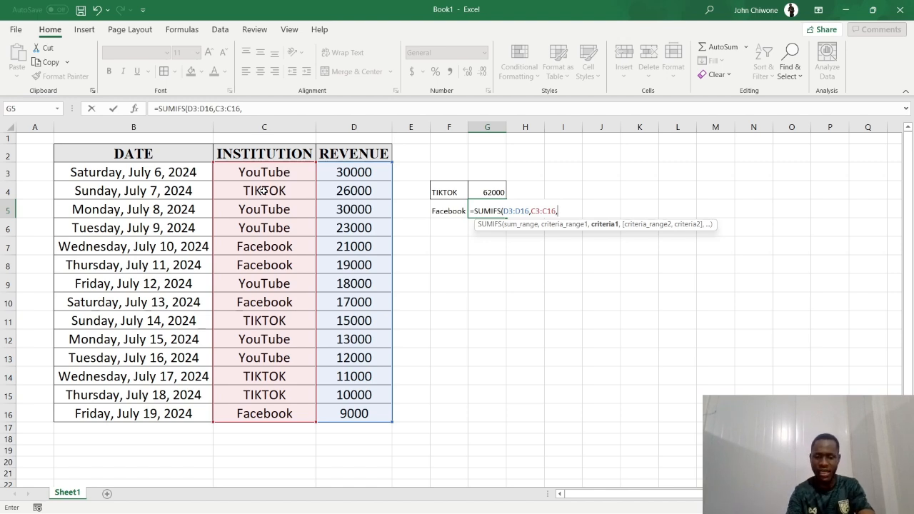
Step: Complete the SUMIFS formula in G5 with the quoted text "Facebook" as the criterion
text(")
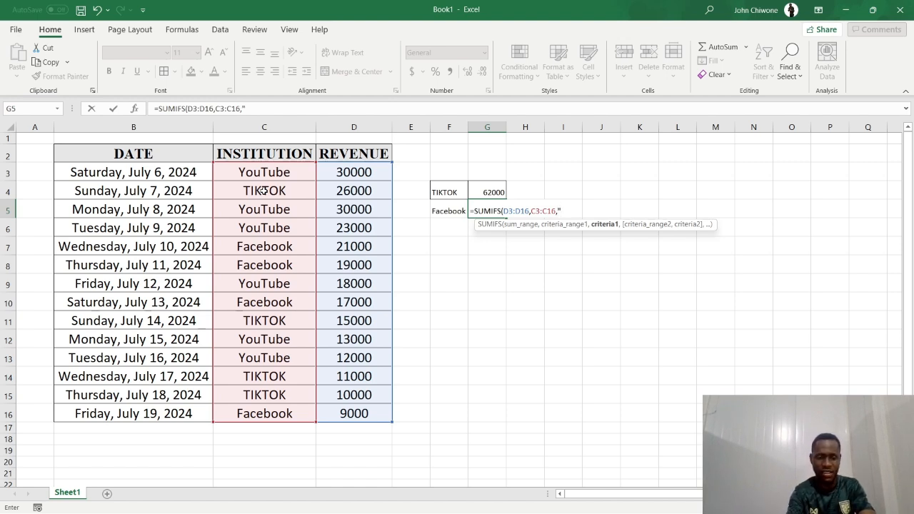
text(Face)
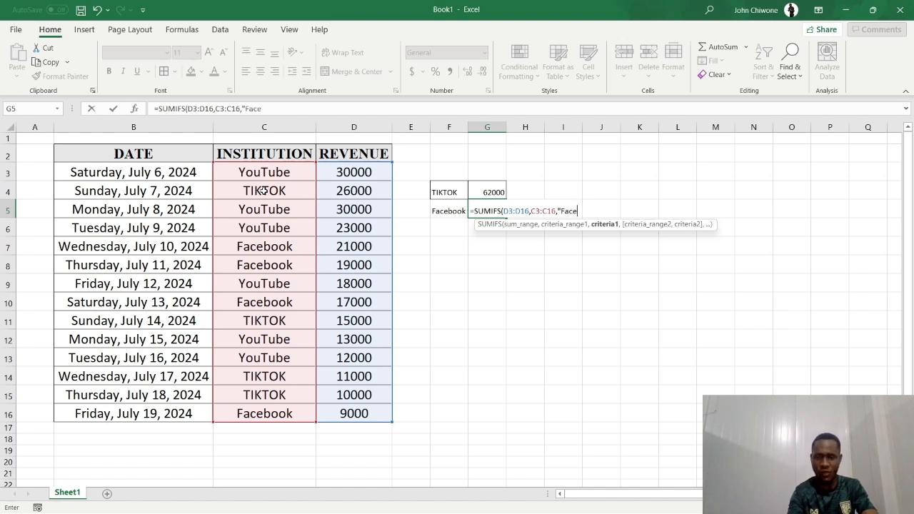
text(book)
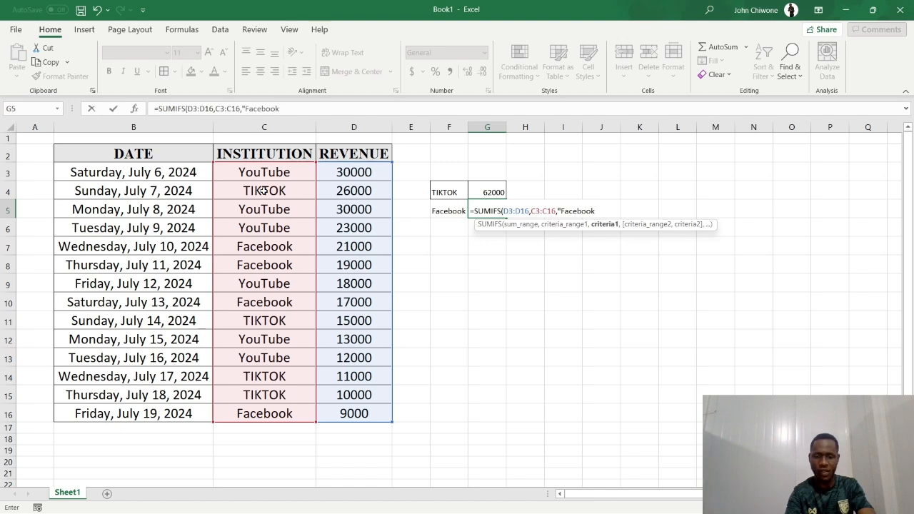
text("))
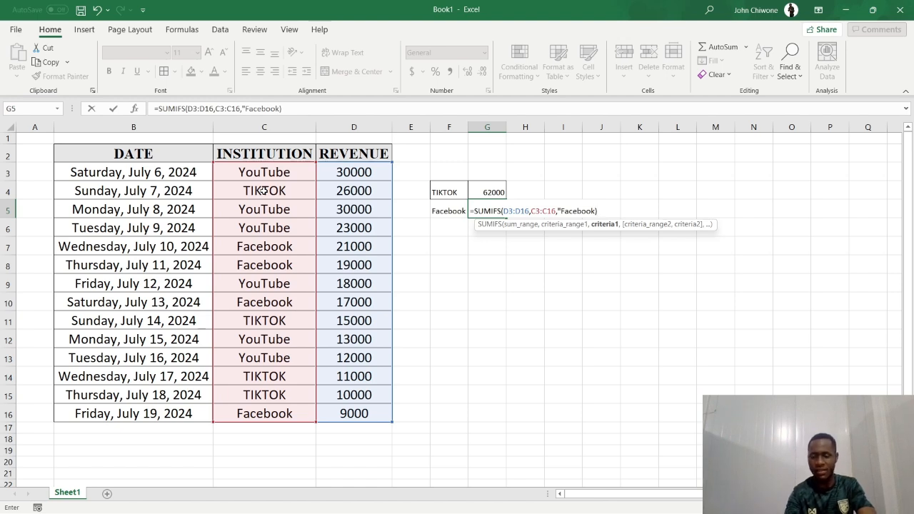
key(BackSpace)
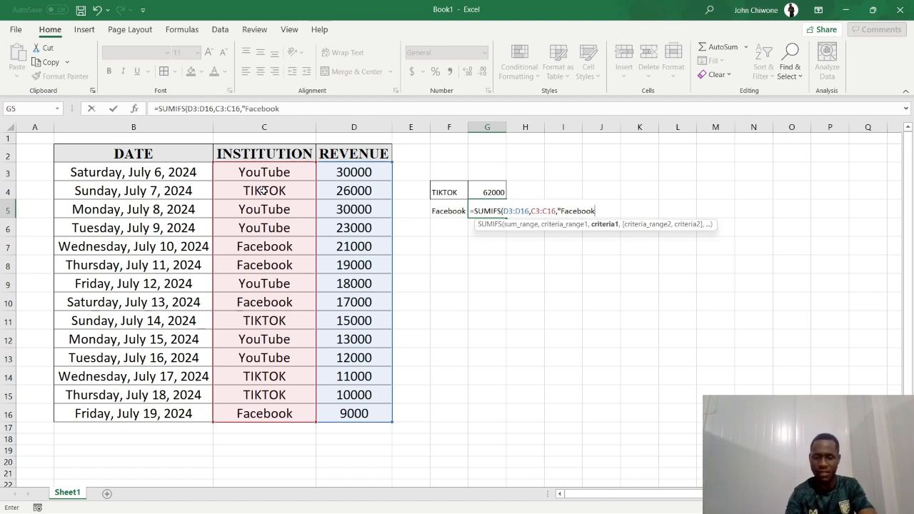
text("))
key(Return)
key(Up)
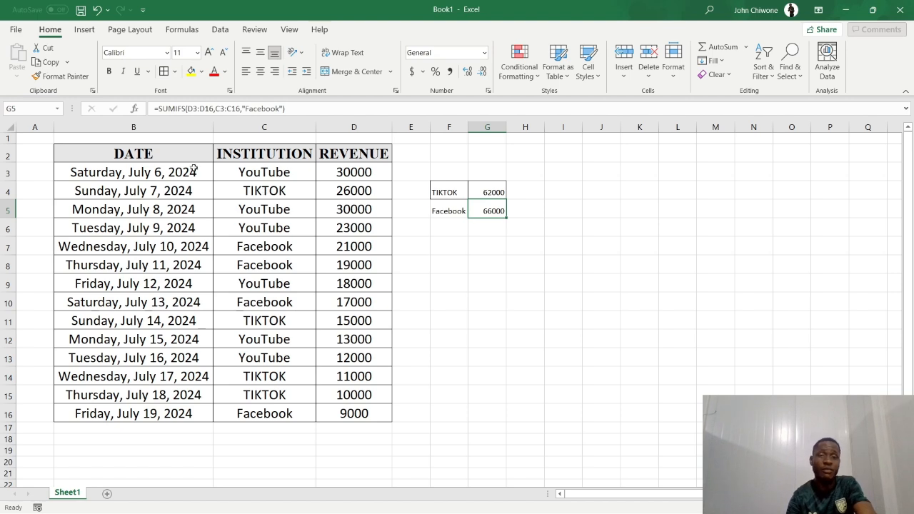
Step: Start a new conditional formatting rule for the institution cells C3:C16
click(212, 166)
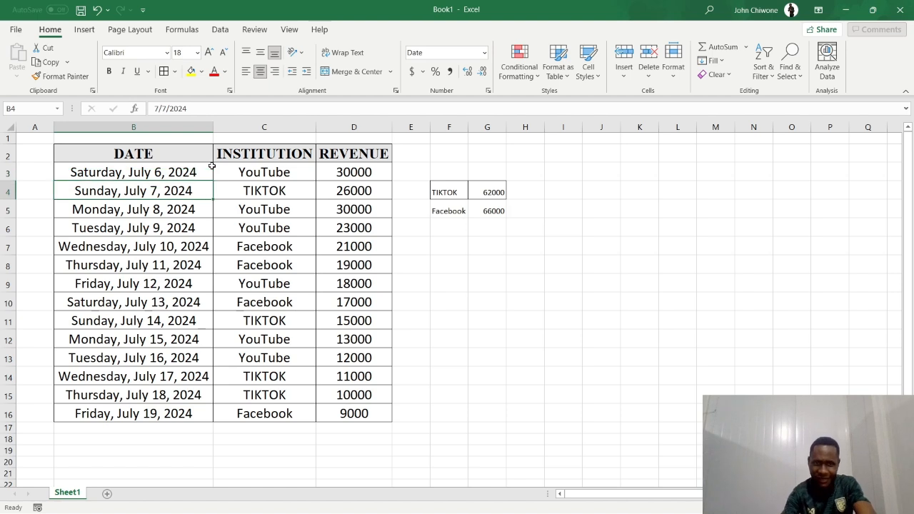
key(Right)
key(Down)
key(Down)
key(Down)
key(Up)
key(Up)
key(Up)
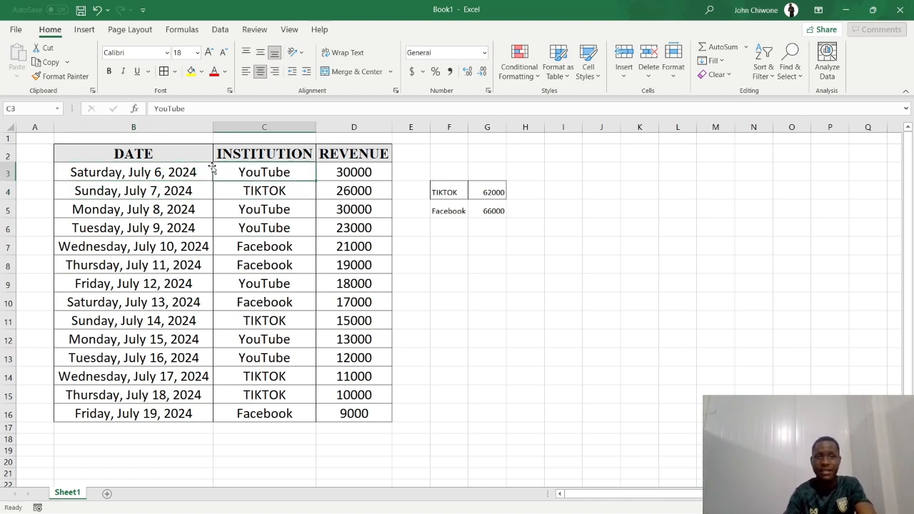
key(ctrl+shift+Down)
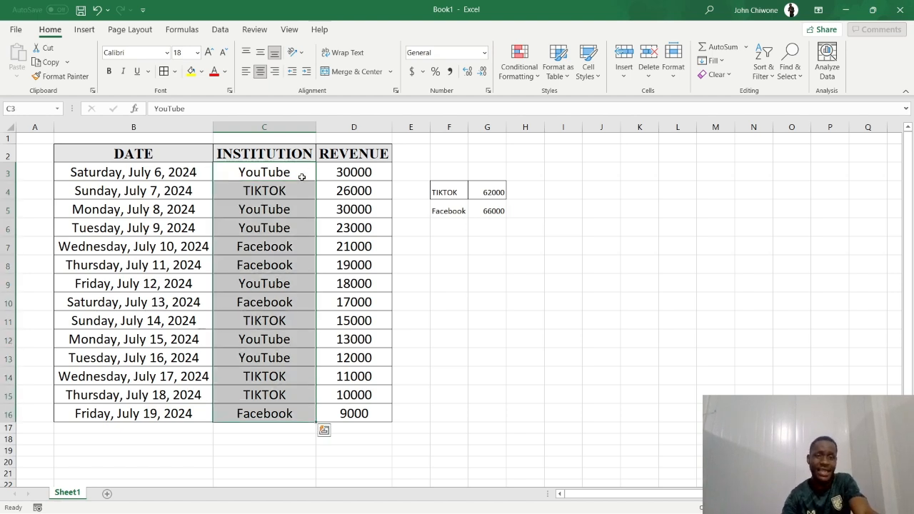
click(520, 61)
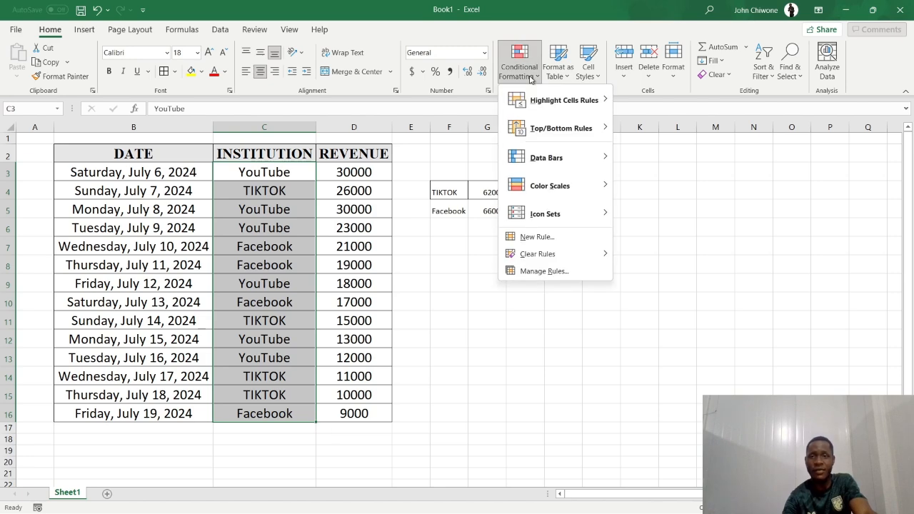
click(537, 237)
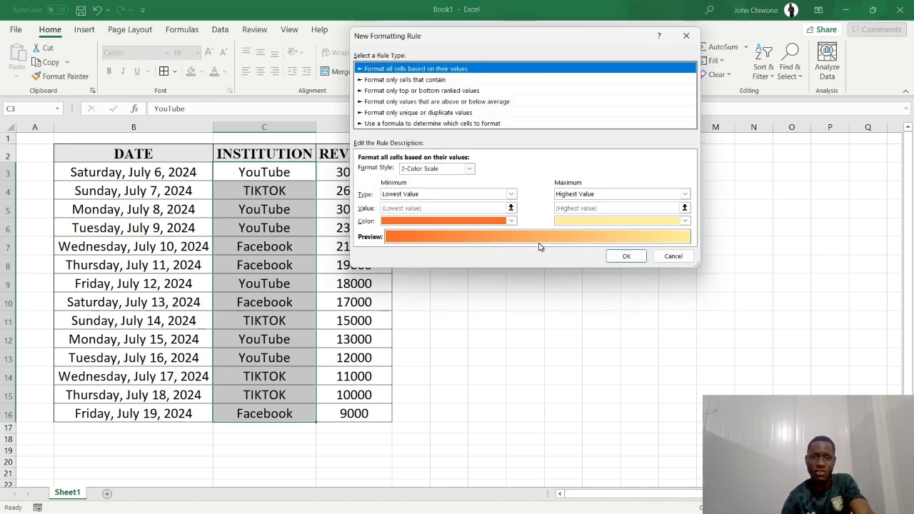
Step: Set the rule to format only cells that contain specific text, containing TIKTOK
click(405, 80)
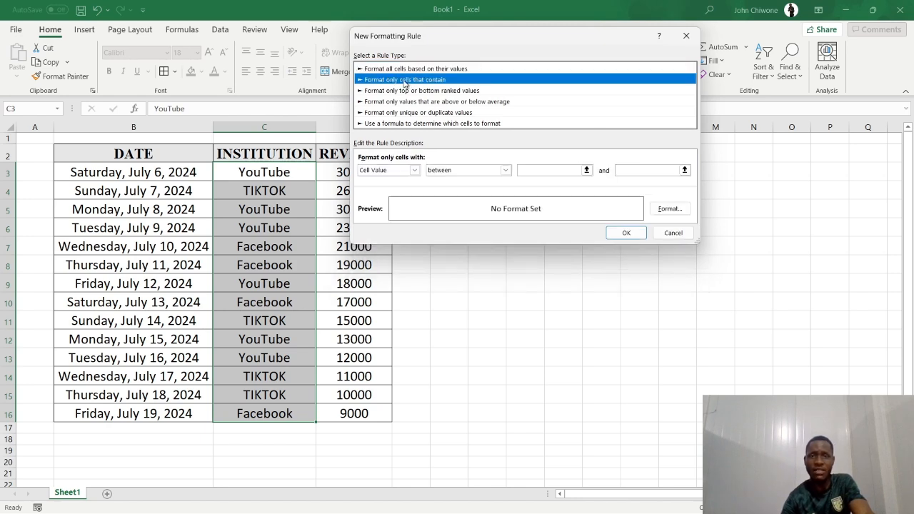
click(414, 170)
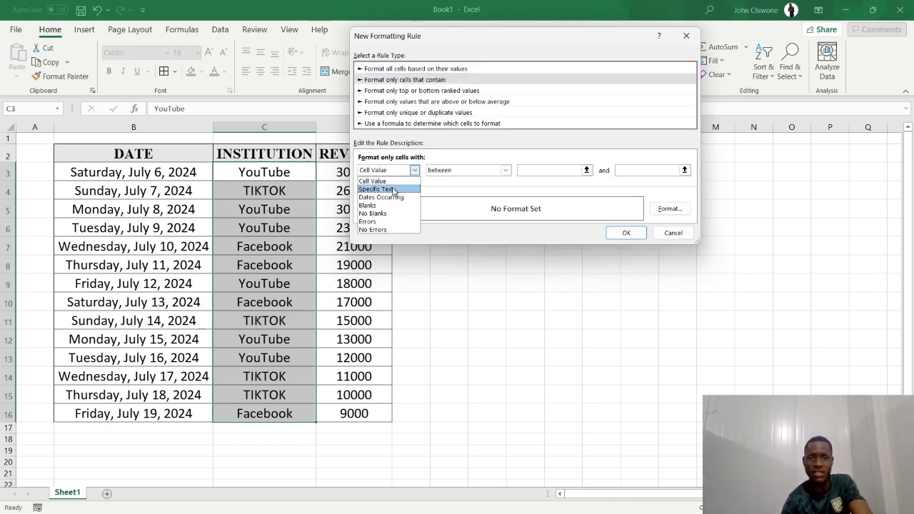
click(392, 190)
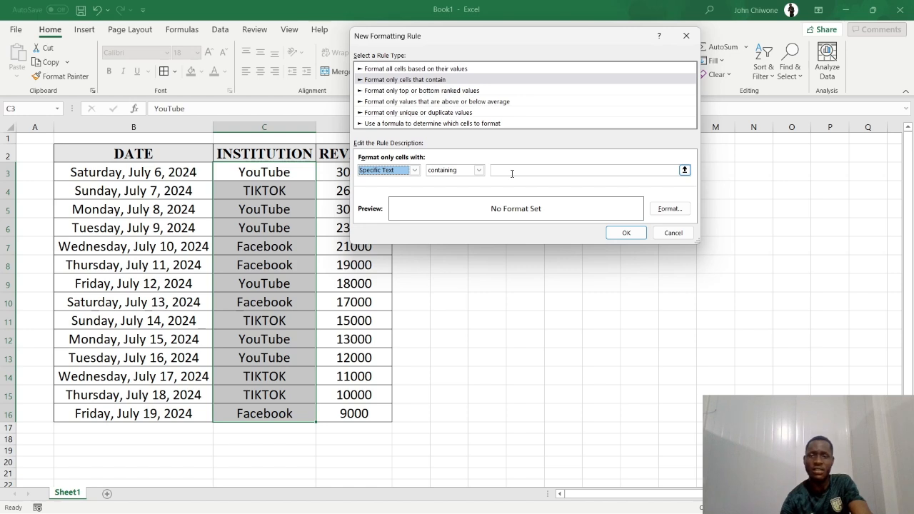
click(512, 173)
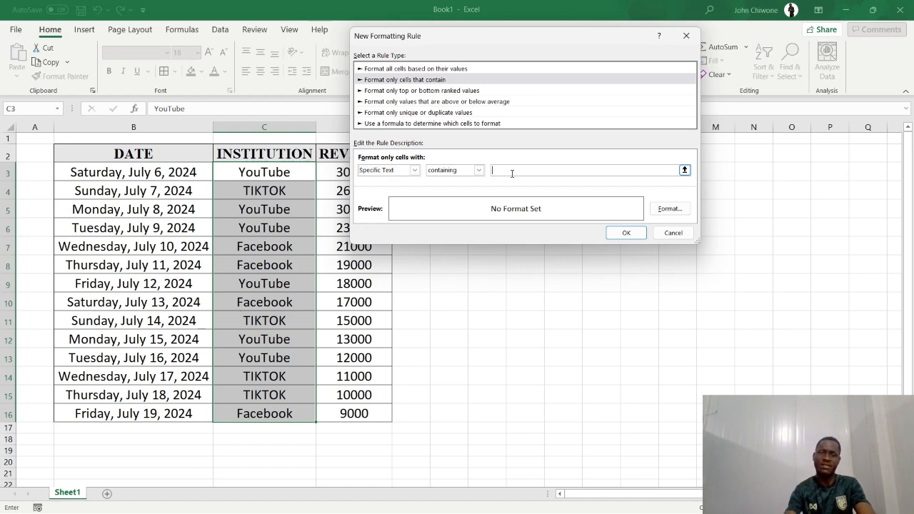
text(T)
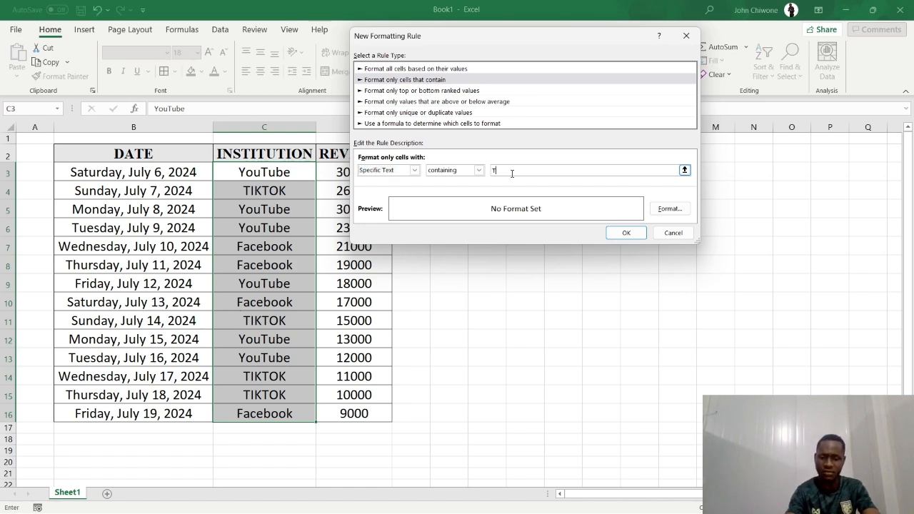
text(IK)
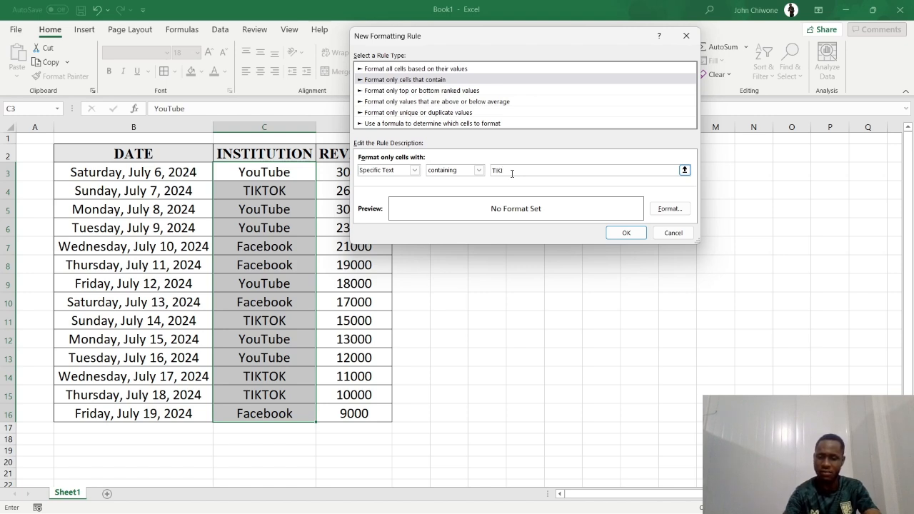
text(TOK)
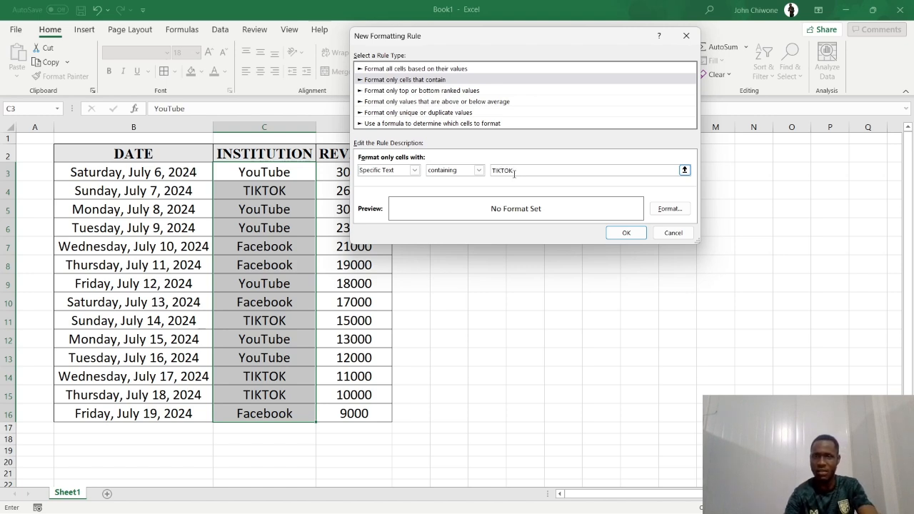
Step: Give the TIKTOK rule a green fill, apply it to the institution cells and deselect them
click(668, 210)
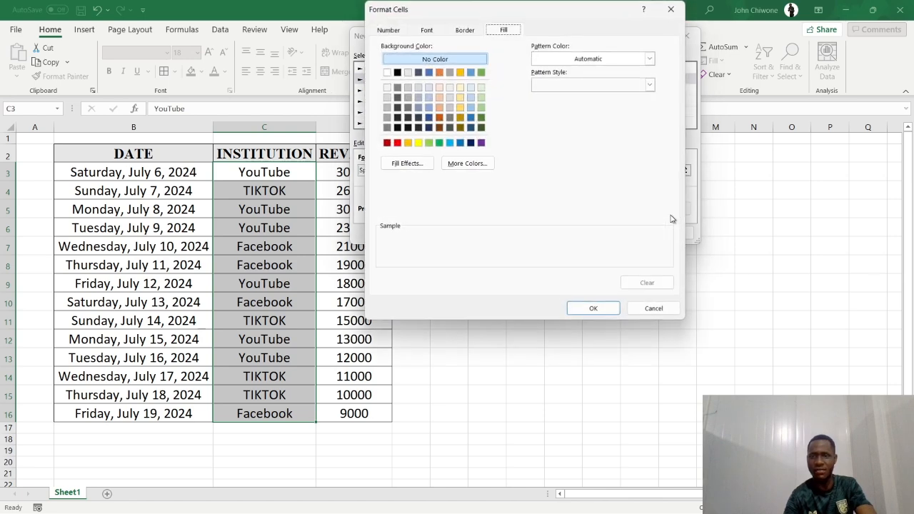
click(440, 142)
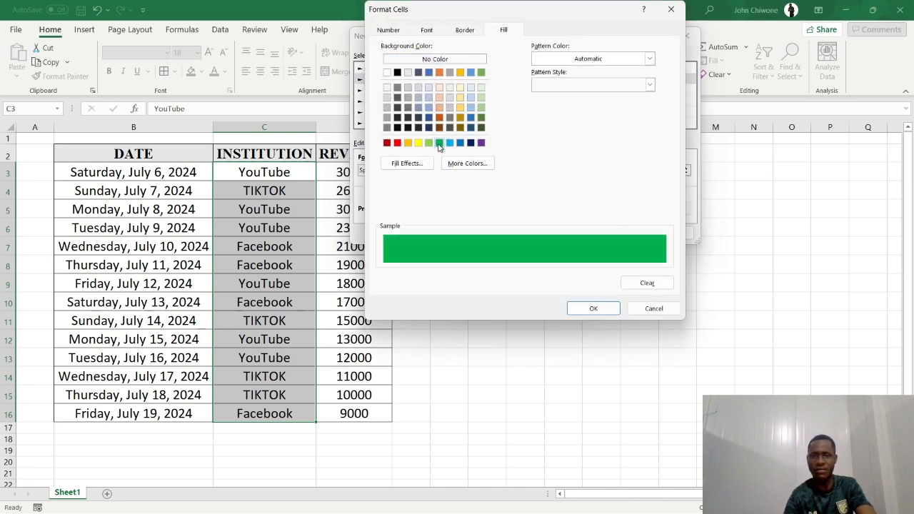
click(589, 308)
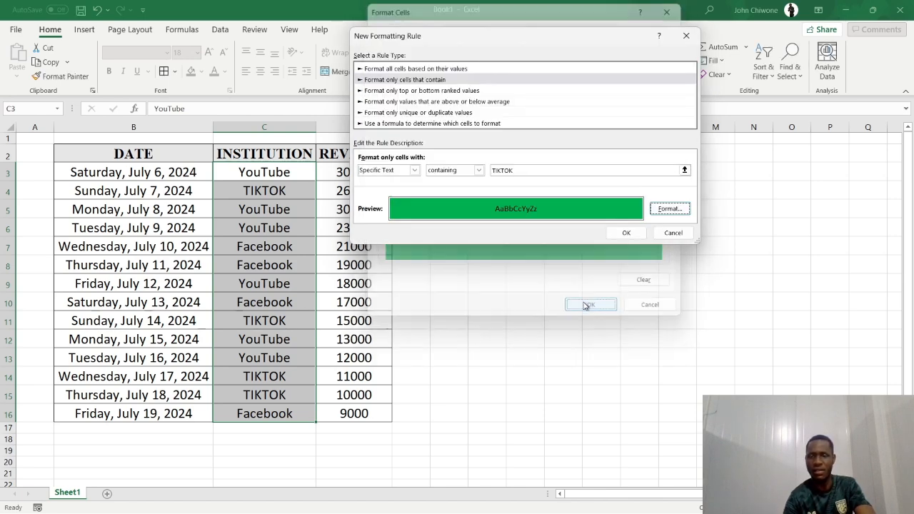
click(625, 233)
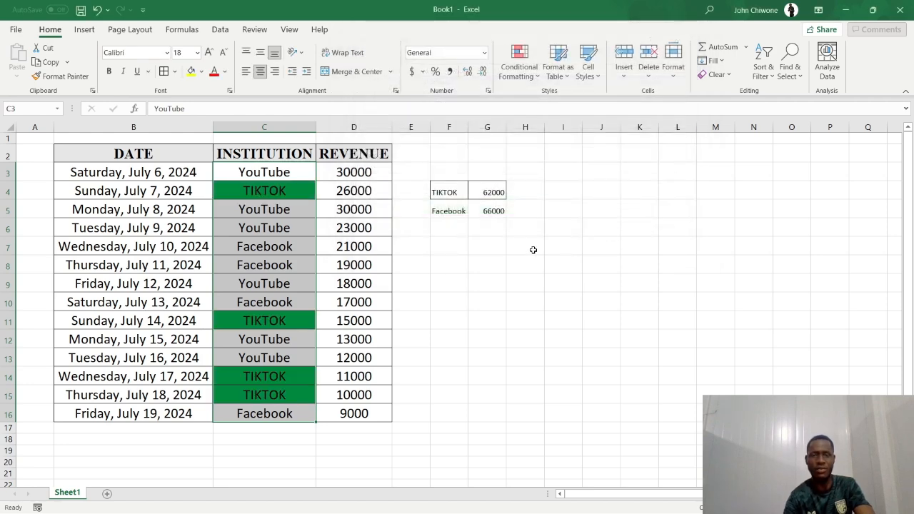
click(532, 250)
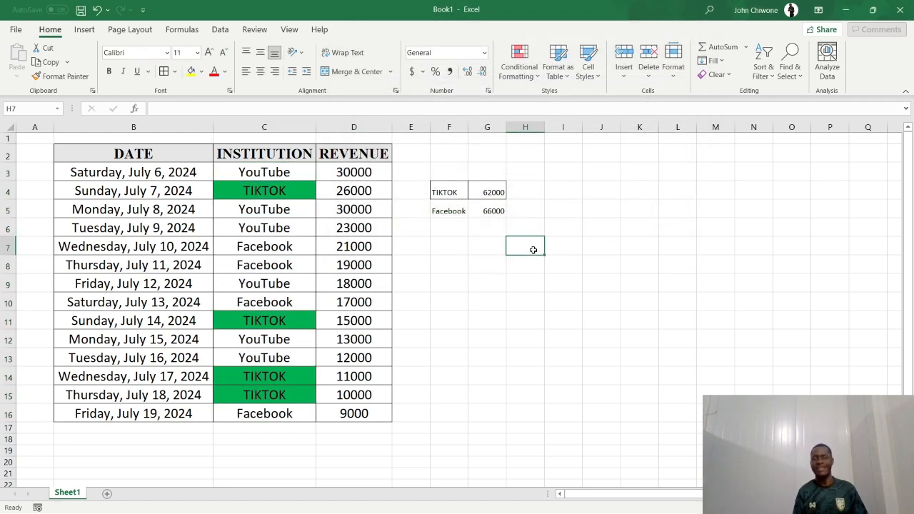